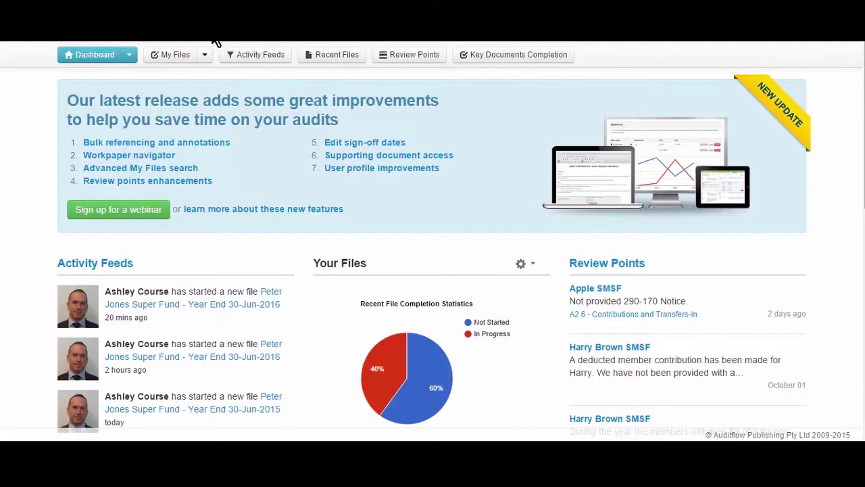
# Create a new template named Firm Template Sample with the template type SMSF Audit
pyautogui.click(129, 57)
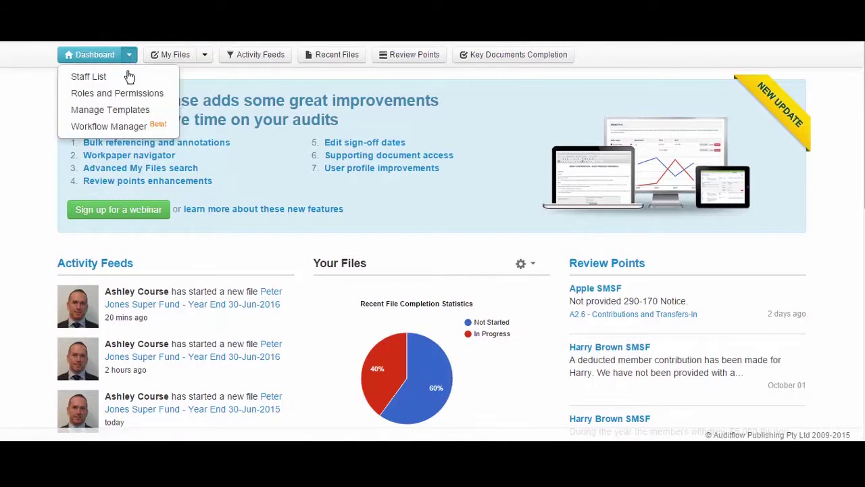
pyautogui.click(119, 111)
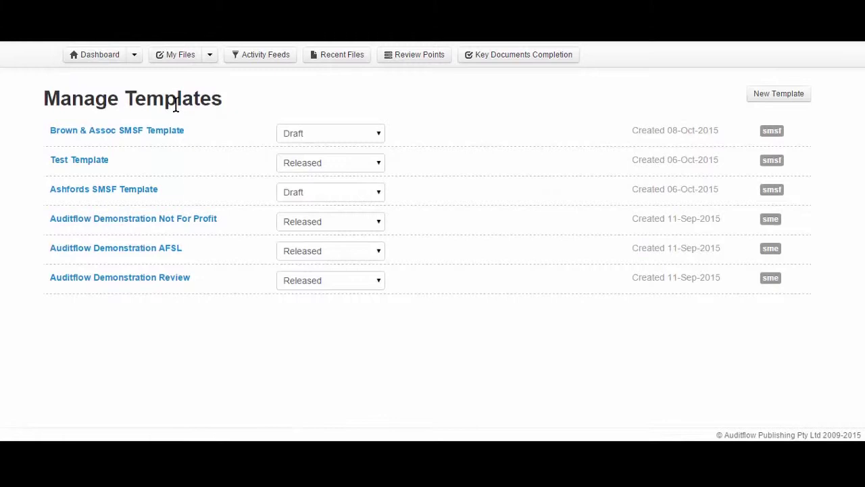
pyautogui.click(766, 99)
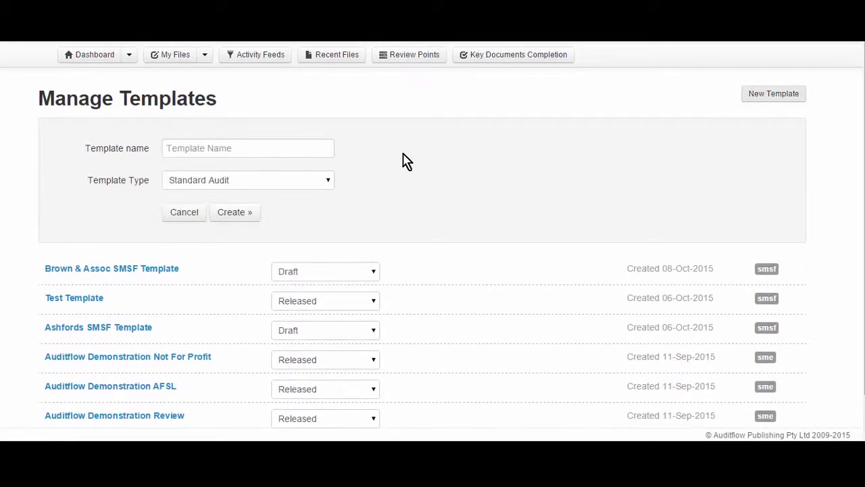
pyautogui.click(251, 148)
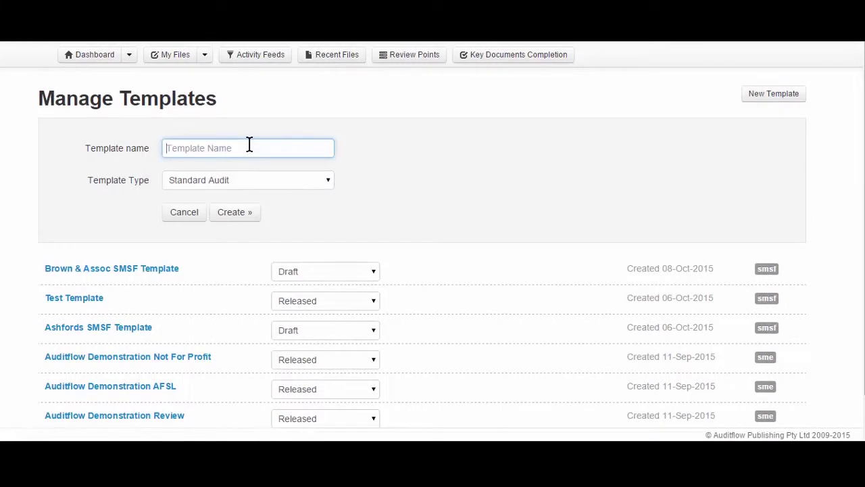
pyautogui.write('Firm Template Sample')
pyautogui.click(229, 181)
pyautogui.click(219, 206)
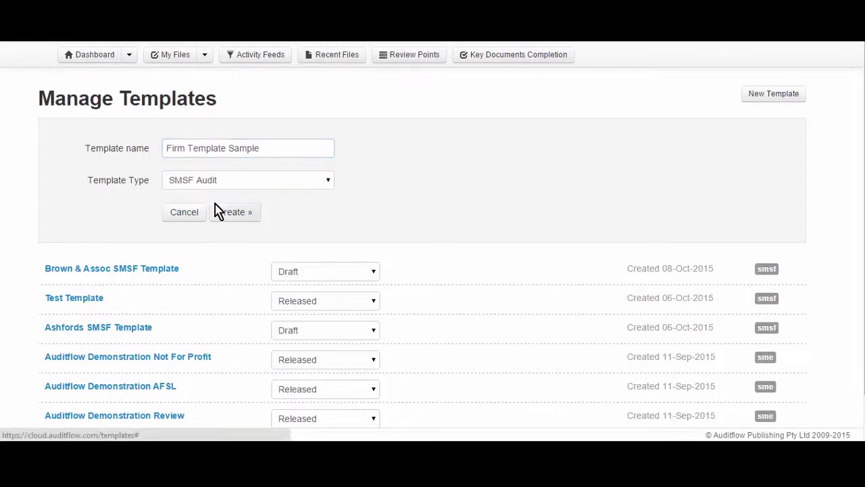
pyautogui.click(236, 216)
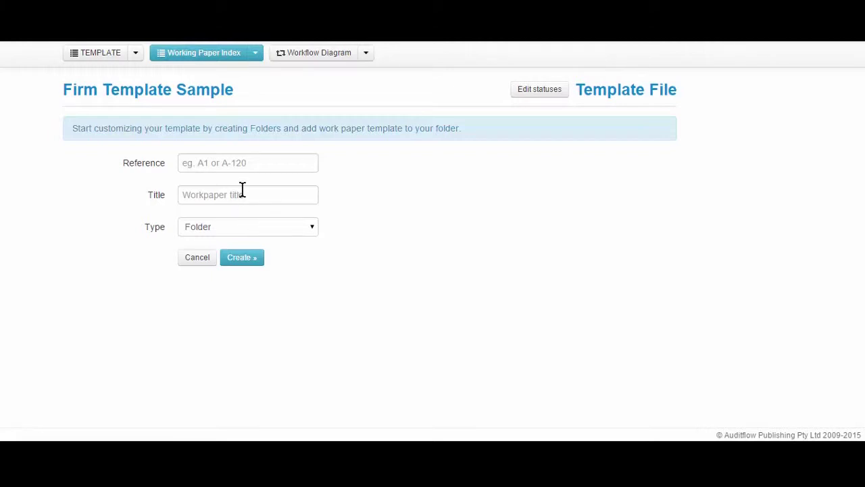
# Start copying workpapers from other files and choose the SMSF 4.0 industry template as the source
pyautogui.click(256, 58)
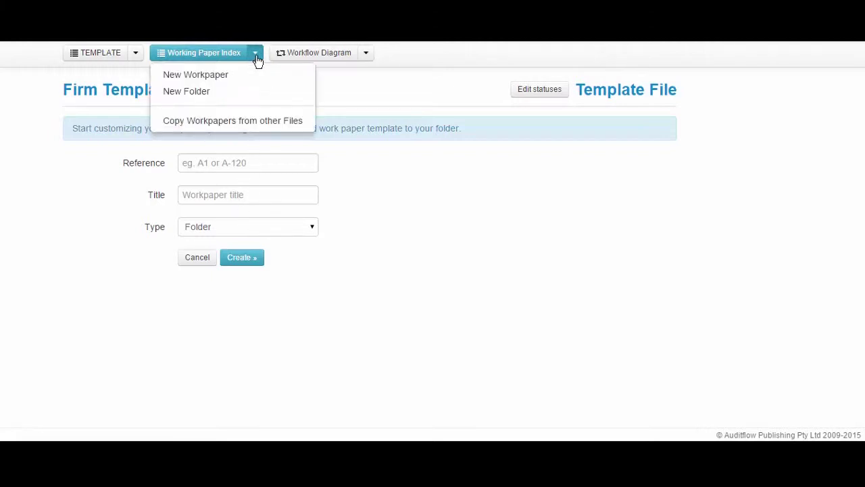
pyautogui.click(236, 122)
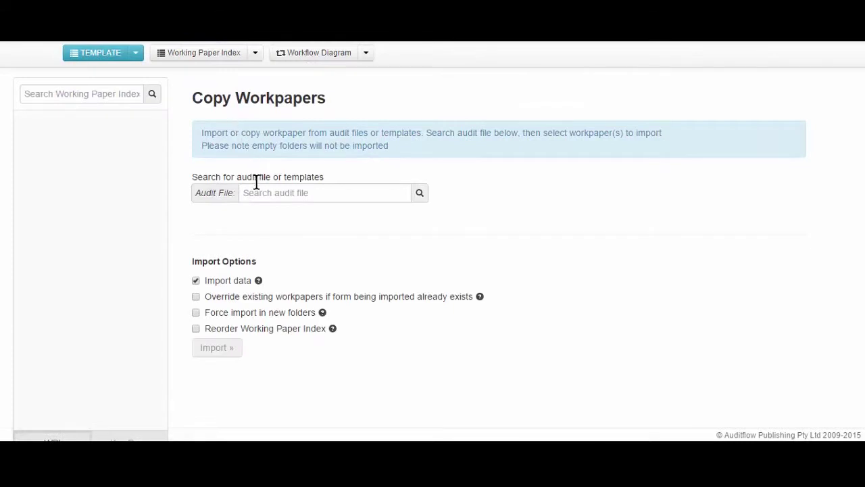
pyautogui.click(254, 192)
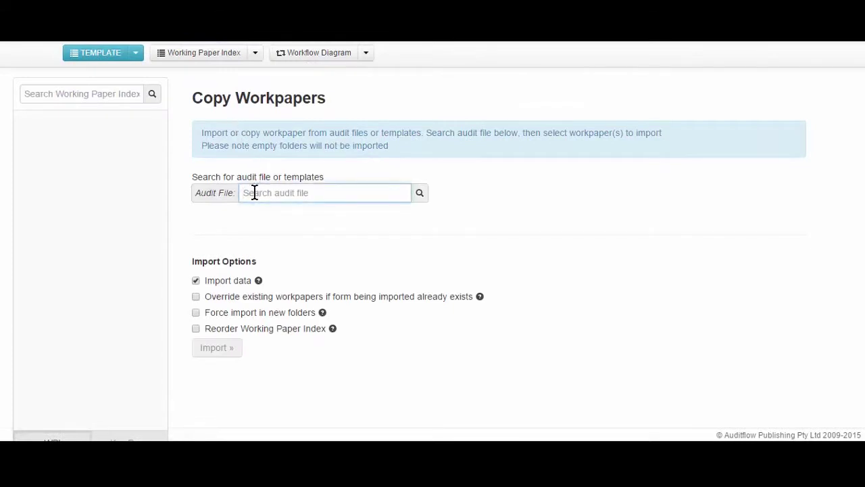
pyautogui.write('SMSF 4.0')
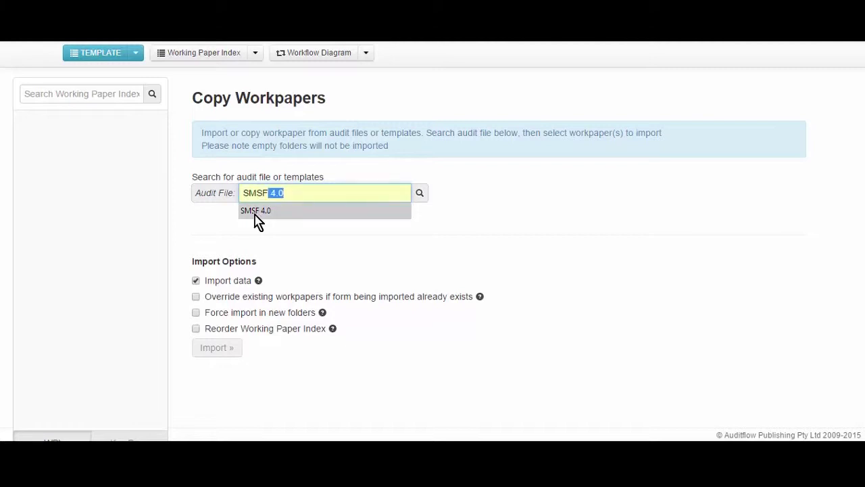
pyautogui.click(256, 211)
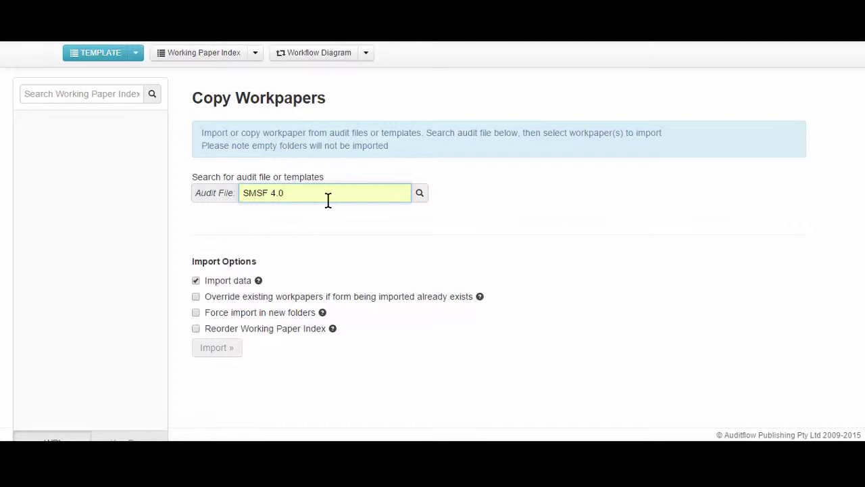
pyautogui.click(419, 194)
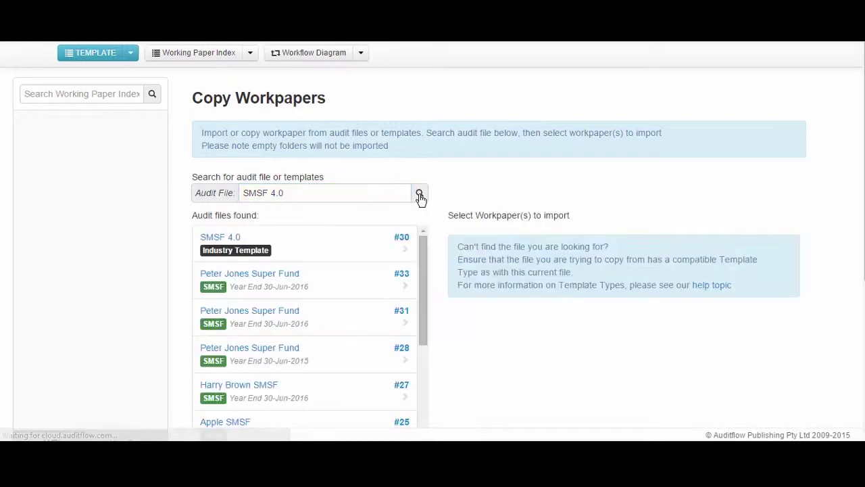
pyautogui.click(238, 244)
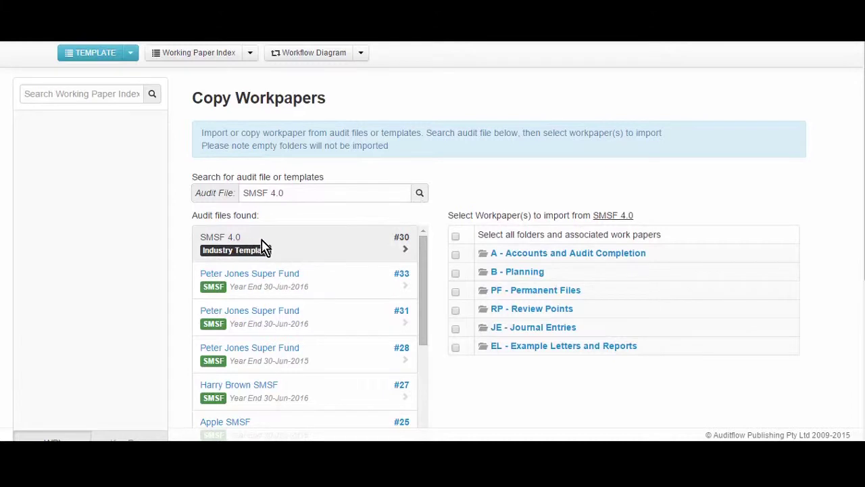
# Import all folders and associated work papers from SMSF 4.0, including their data
pyautogui.click(455, 238)
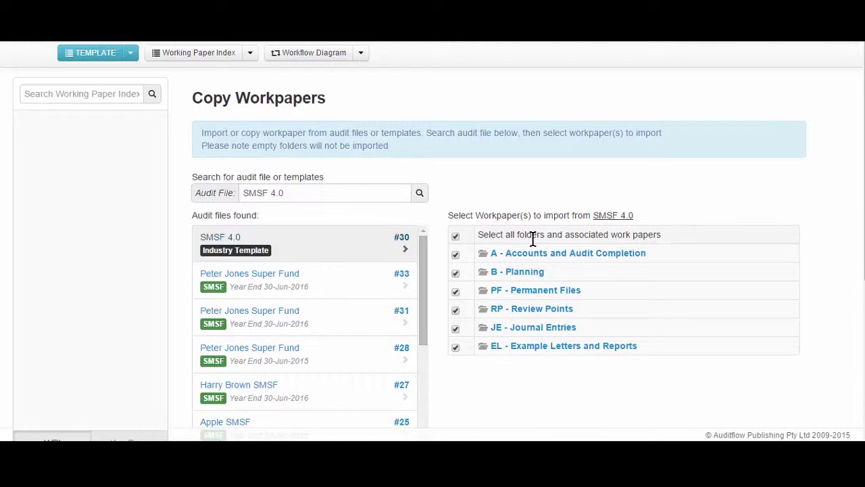
pyautogui.scroll(-4, 534, 245)
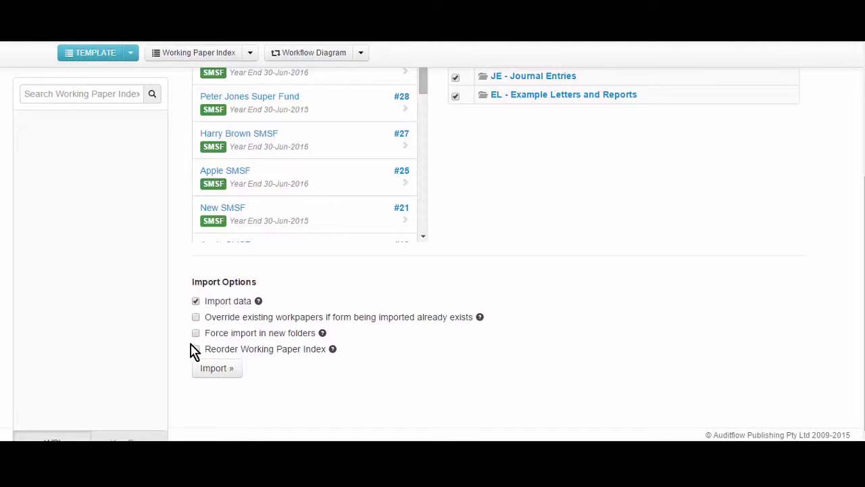
pyautogui.click(213, 373)
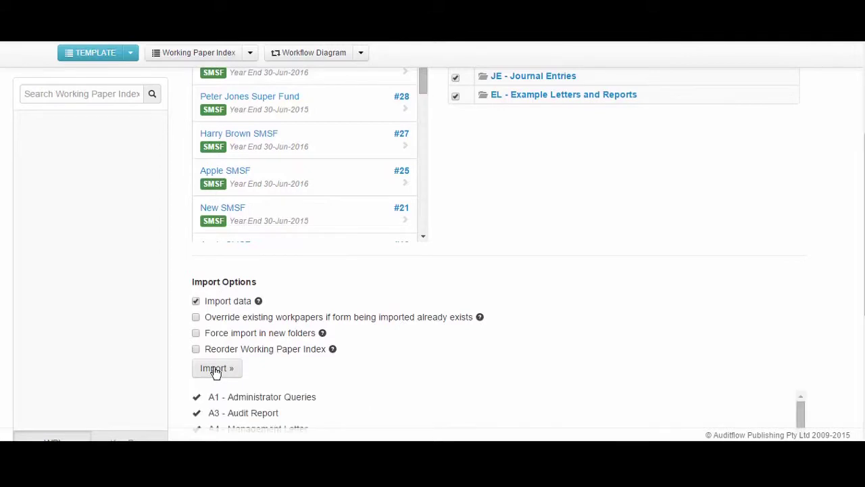
# Delete the EL Example Letters and Reports folder from the template's working paper index
pyautogui.click(208, 55)
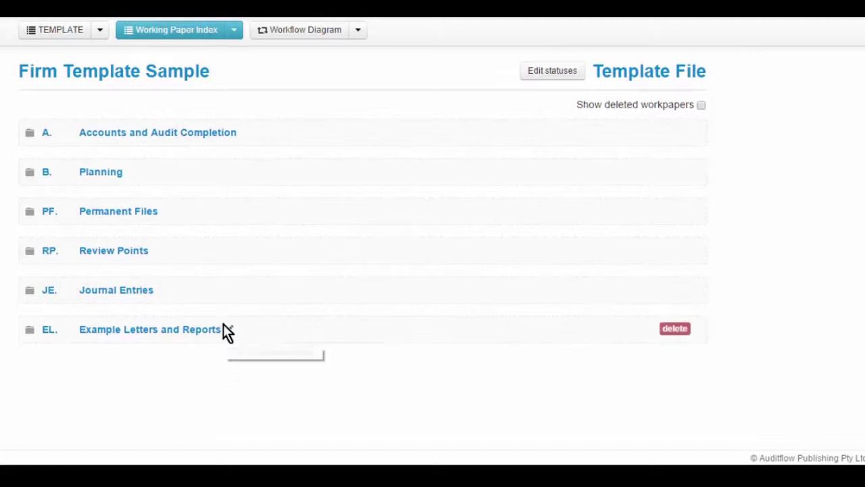
pyautogui.moveTo(232, 333)
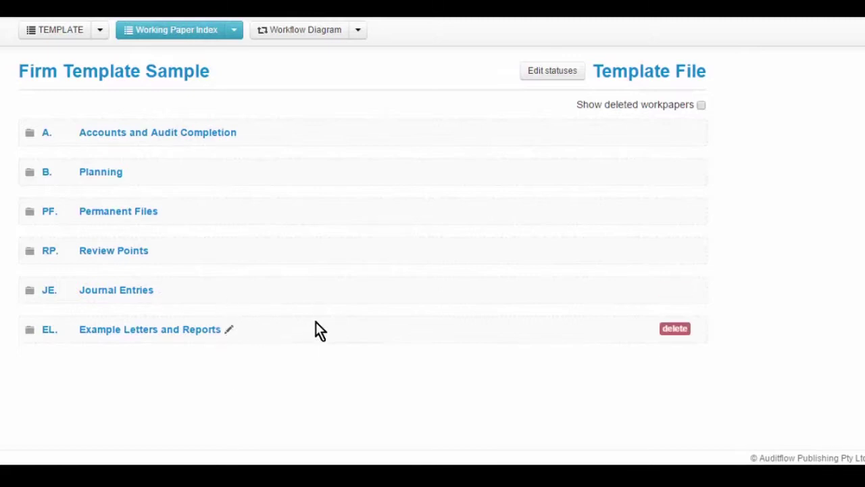
pyautogui.click(675, 330)
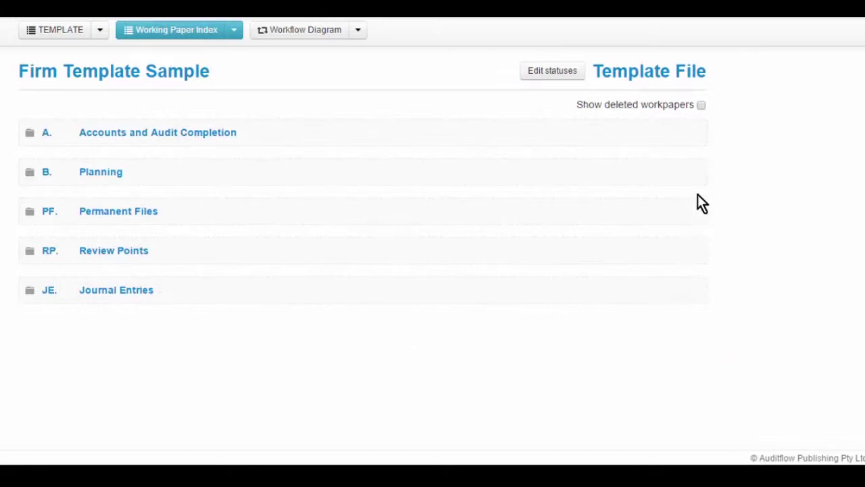
# Show the deleted workpapers and try to restore the Example Letters and Reports folder
pyautogui.click(701, 107)
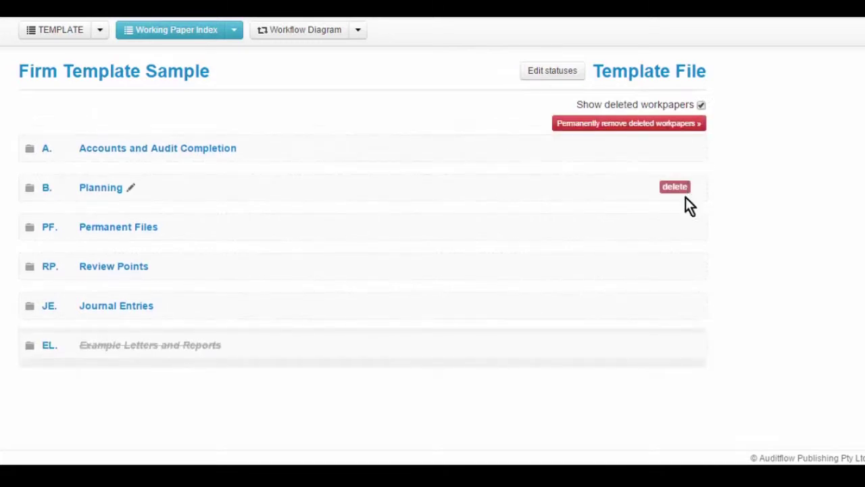
pyautogui.moveTo(675, 346)
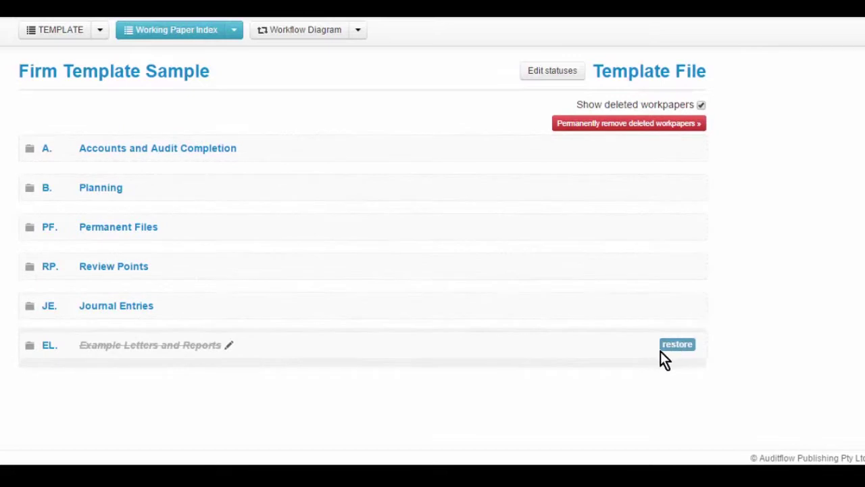
pyautogui.click(677, 346)
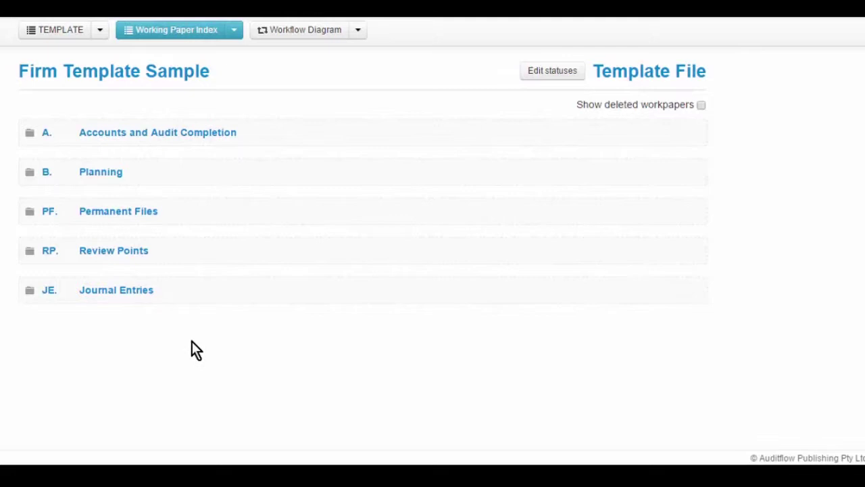
# Delete workpapers RP1-1 Manager Review Points and RP1-5 Points for Manager from the Review Points folder
pyautogui.click(190, 254)
pyautogui.scroll(-2, 191, 257)
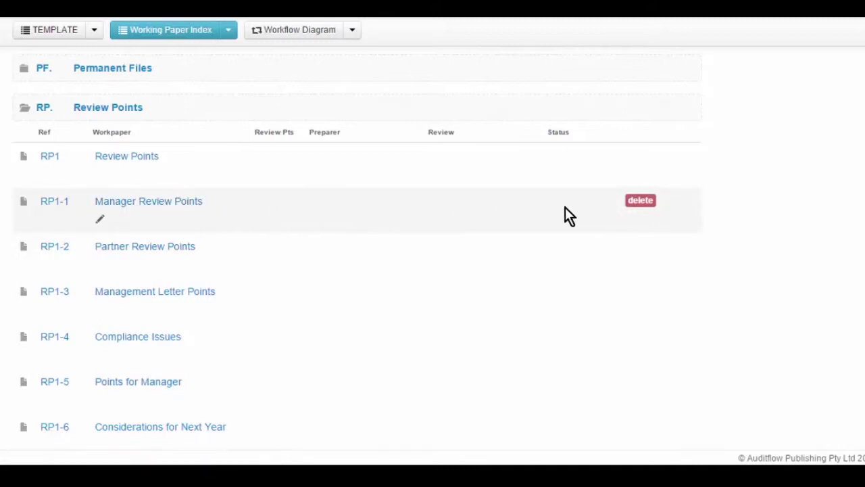
pyautogui.click(642, 202)
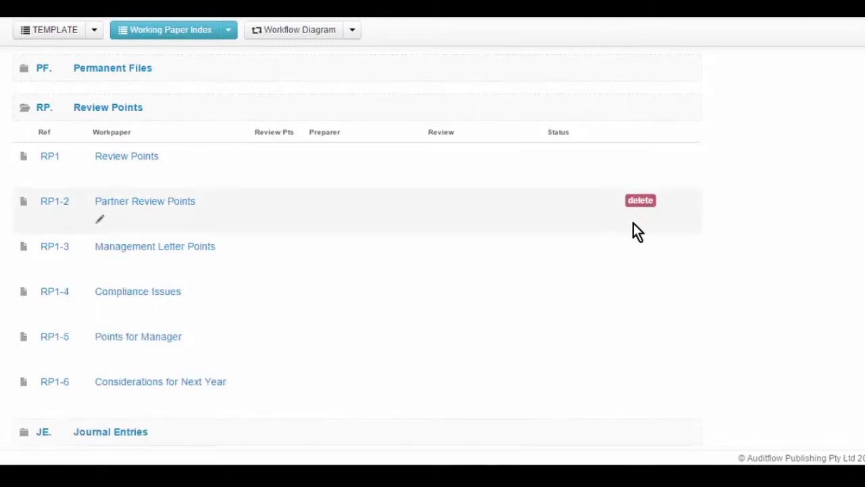
pyautogui.moveTo(650, 341)
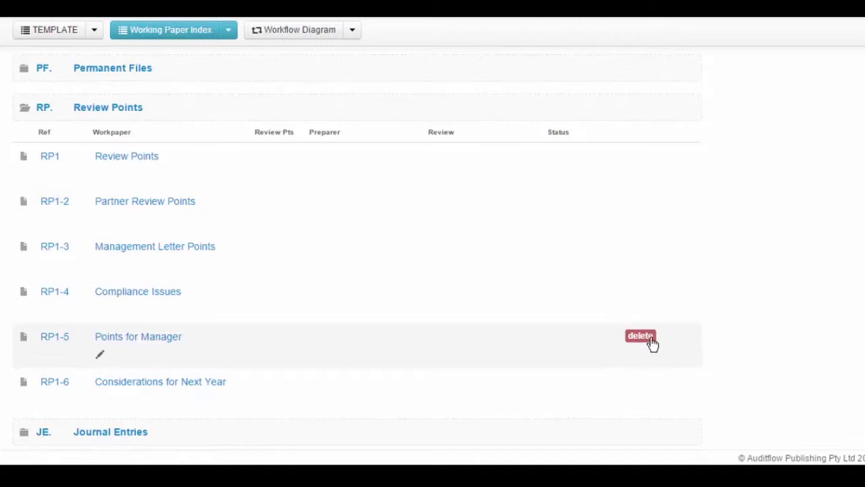
pyautogui.click(651, 340)
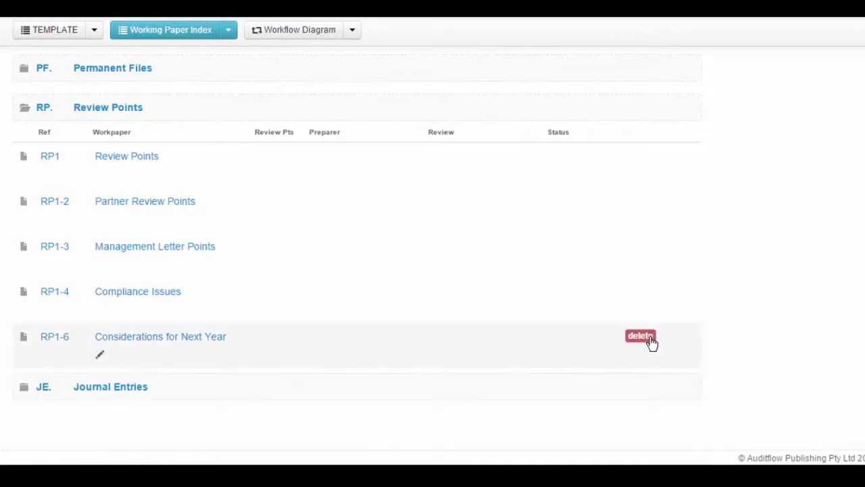
pyautogui.moveTo(678, 313)
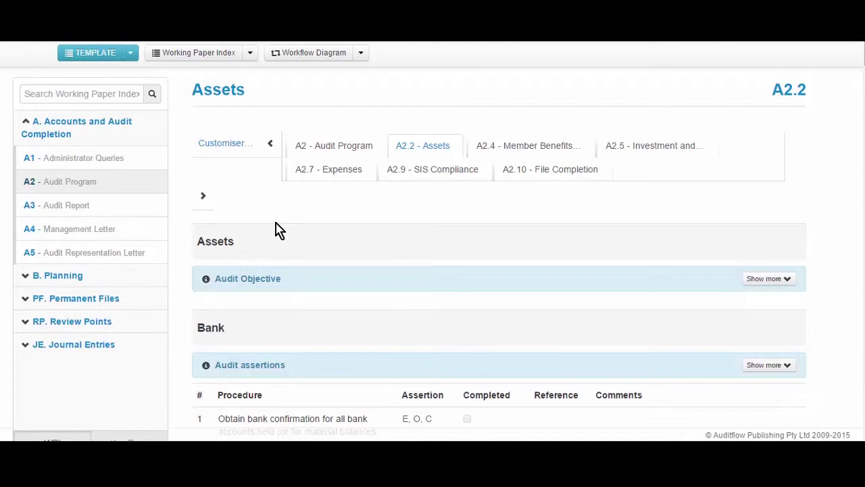
# Customise the A2.2 Assets workpaper by deleting the procedures for obtaining and reviewing bank confirmations from the Bank section
pyautogui.scroll(-2, 276, 223)
pyautogui.scroll(-1, 276, 231)
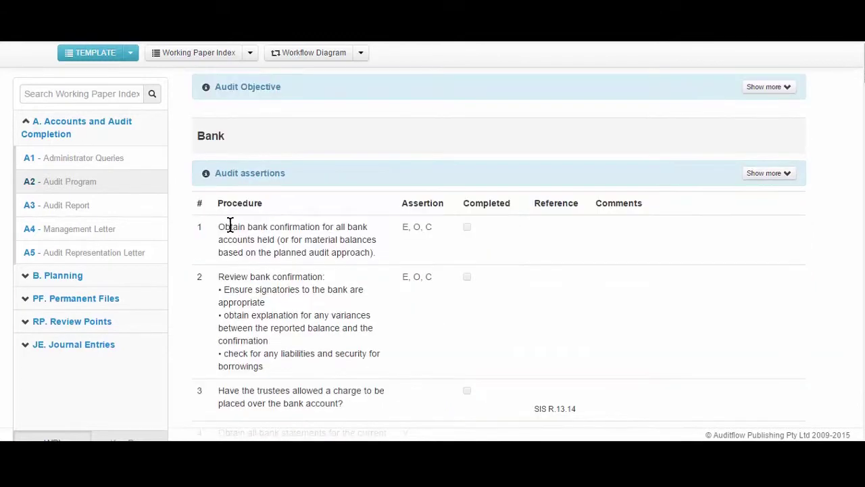
pyautogui.moveTo(220, 226); pyautogui.dragTo(307, 364)
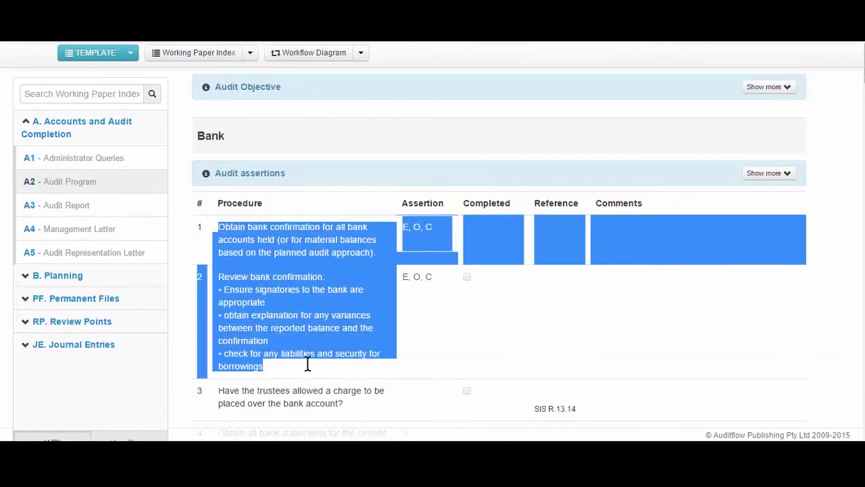
pyautogui.click(290, 319)
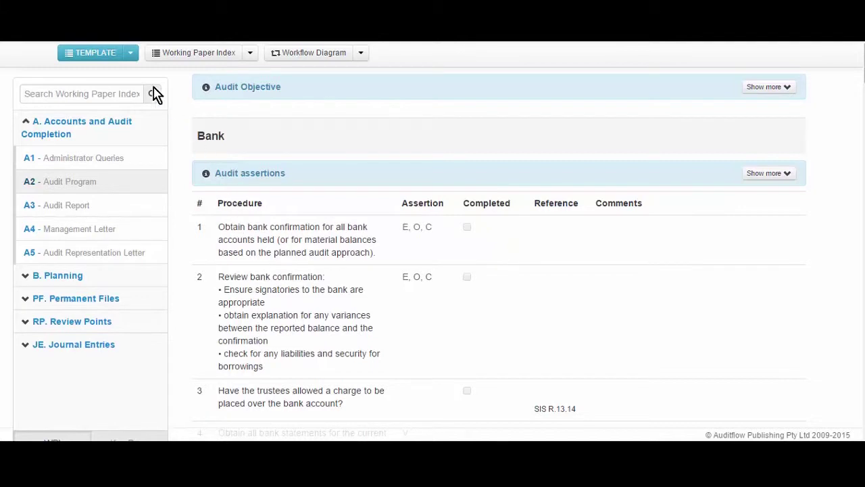
pyautogui.click(131, 57)
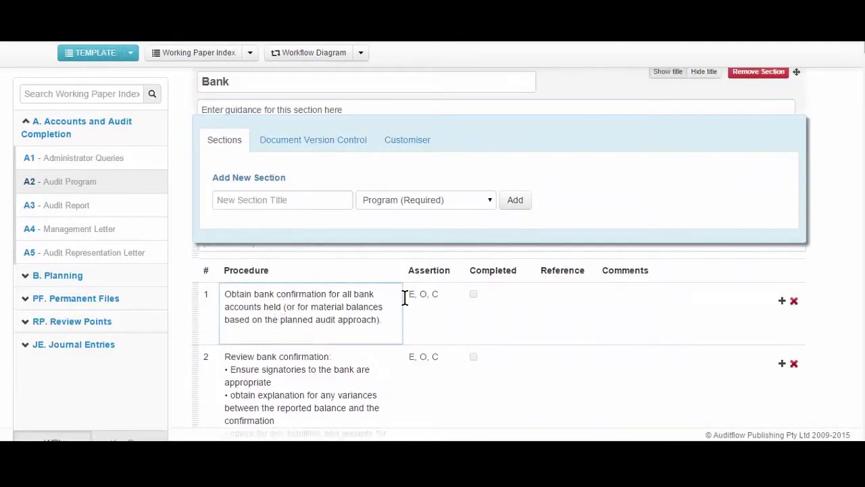
pyautogui.click(795, 302)
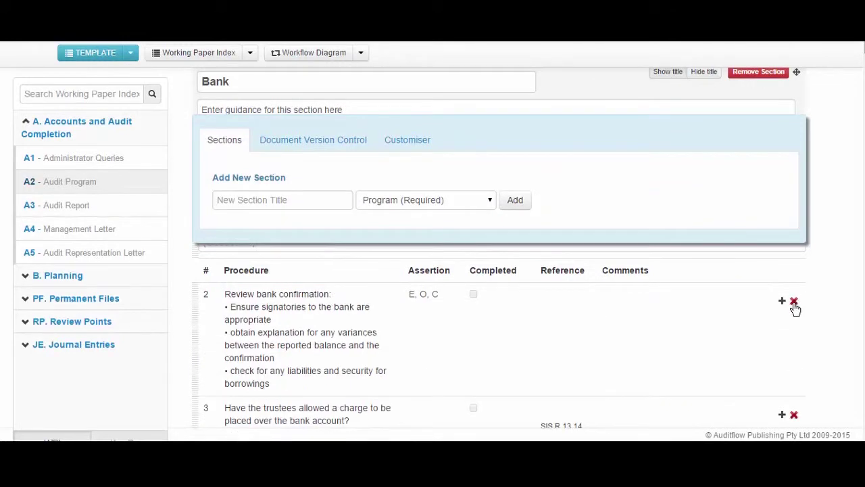
pyautogui.click(795, 302)
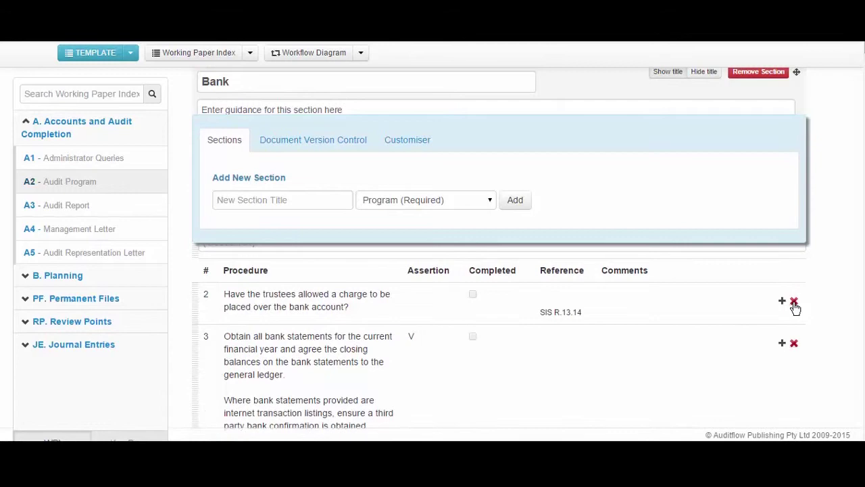
pyautogui.click(794, 302)
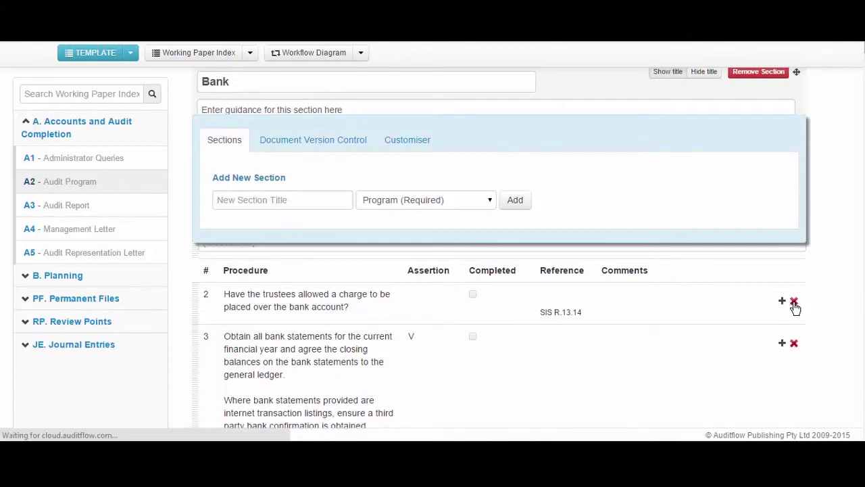
pyautogui.scroll(-5, 767, 327)
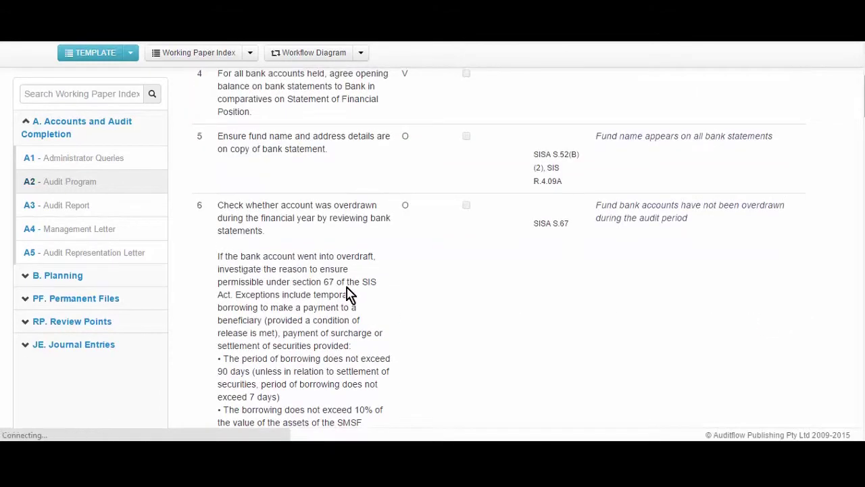
# Examine the new comment in the Bank procedure on reviewing large or unusual transactions
pyautogui.scroll(-4, 351, 294)
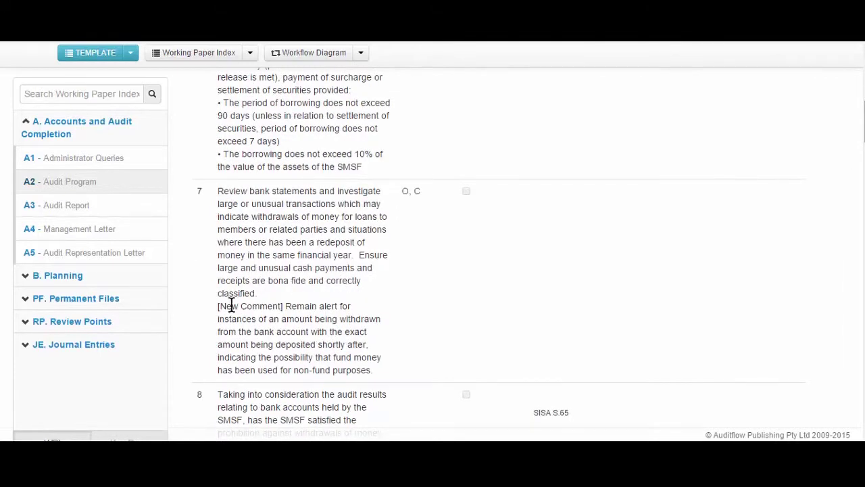
pyautogui.moveTo(219, 306); pyautogui.dragTo(288, 306)
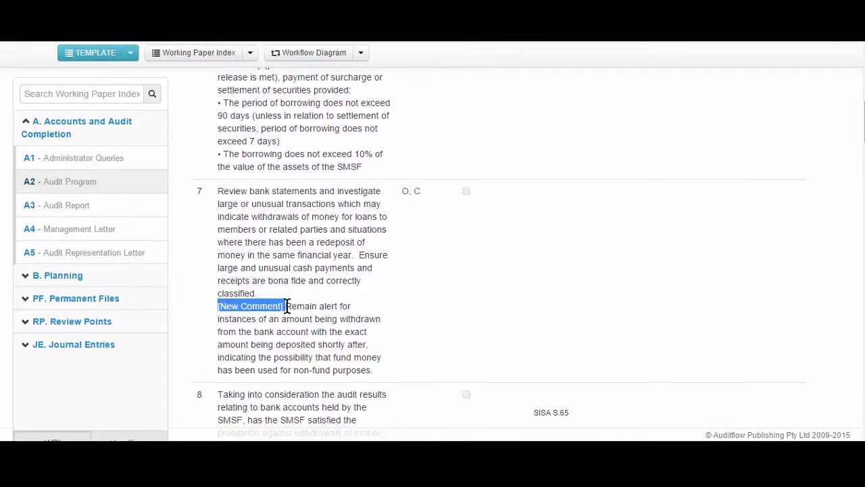
pyautogui.click(364, 355)
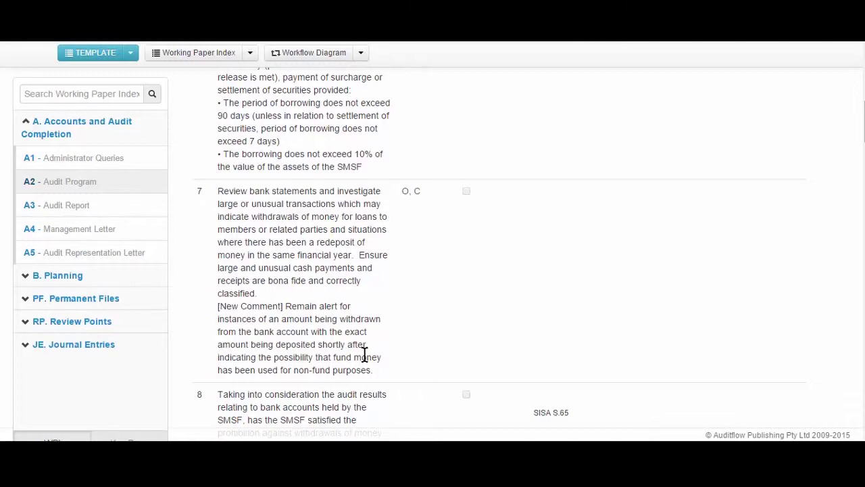
pyautogui.scroll(-4, 364, 354)
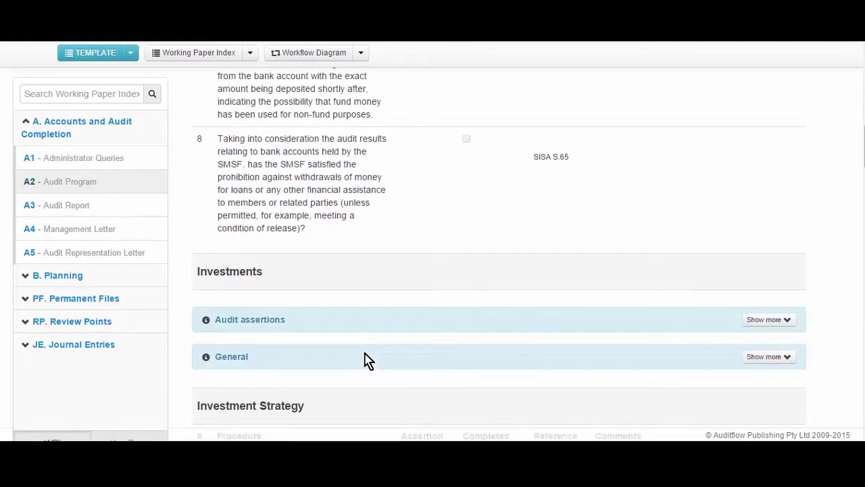
# Add a Bank procedure reading "List the proposed sampling method and size for vouching withdrawals to supporting documentation based on the assessed risk in WP B7."
pyautogui.click(130, 54)
pyautogui.click(112, 74)
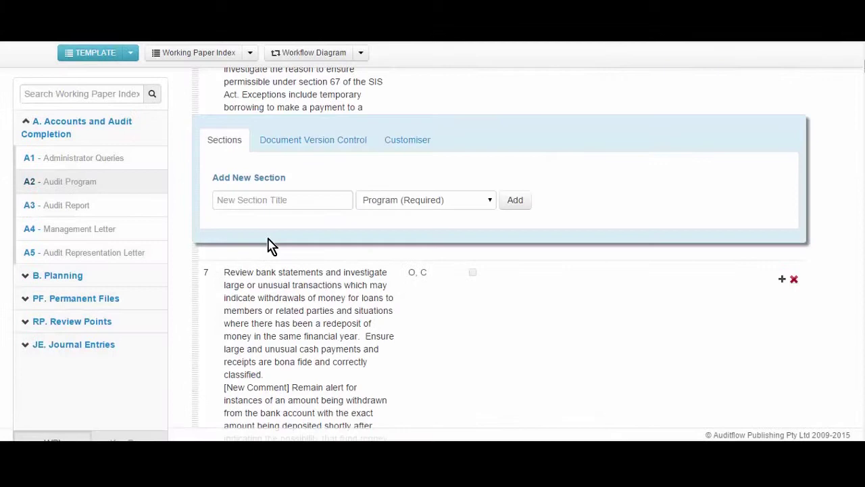
pyautogui.scroll(-5, 271, 246)
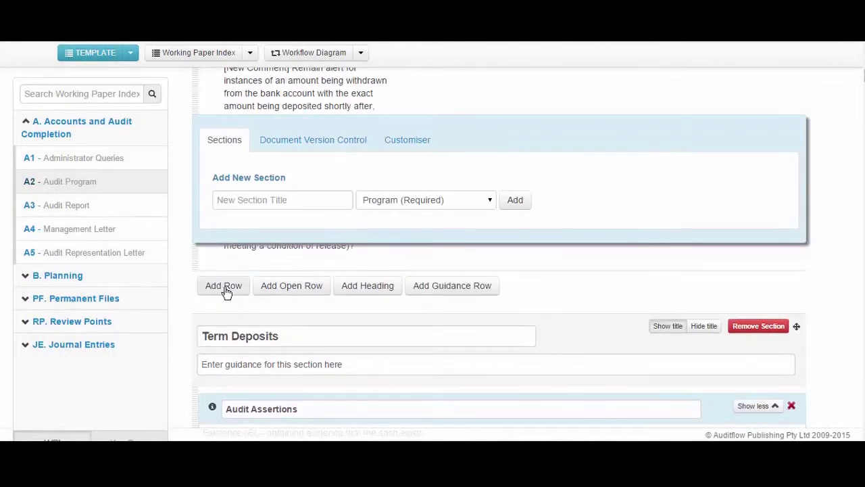
pyautogui.click(226, 292)
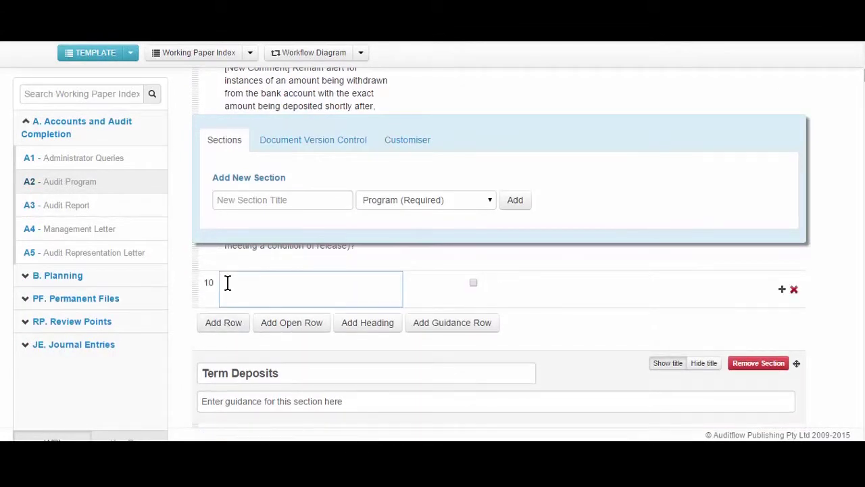
pyautogui.click(229, 283)
pyautogui.write('List the proposed sampling method and size for vouching withdrawals to supporting documentation based on the assessed risk in WP B7.')
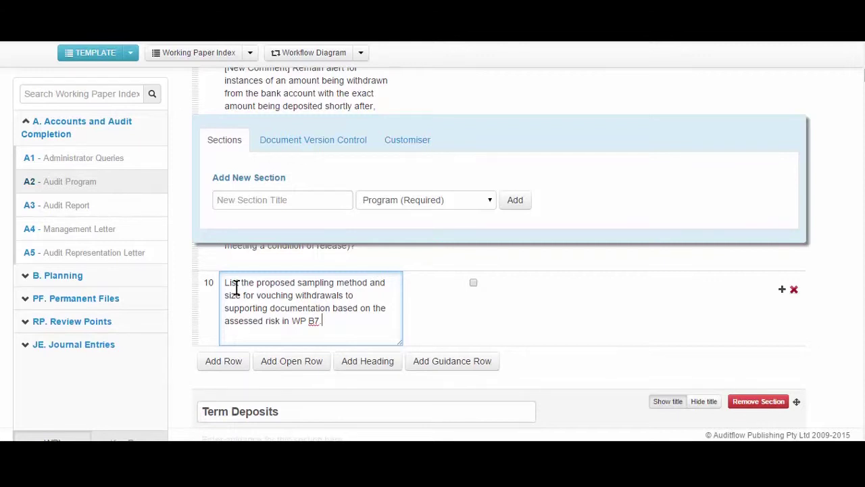
pyautogui.click(131, 57)
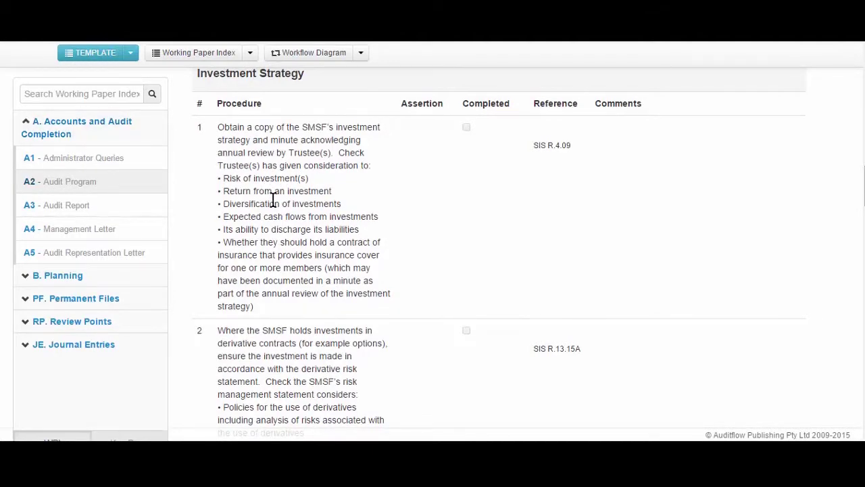
pyautogui.scroll(5, 270, 199)
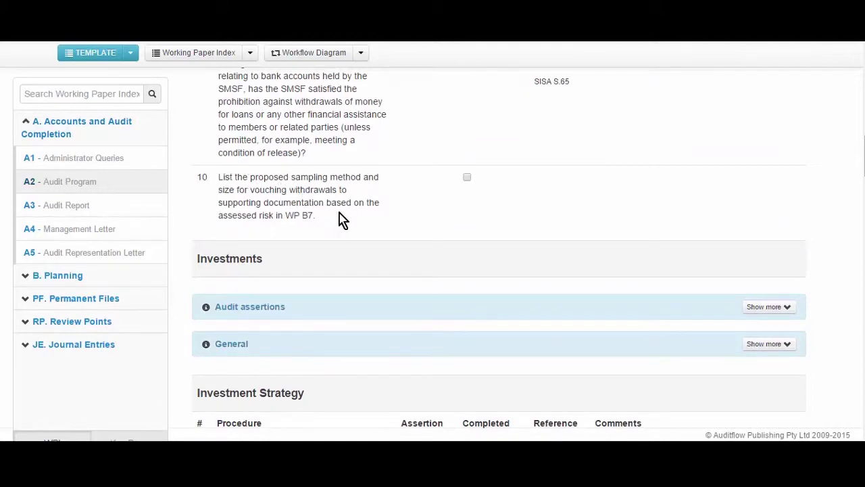
pyautogui.scroll(4, 342, 217)
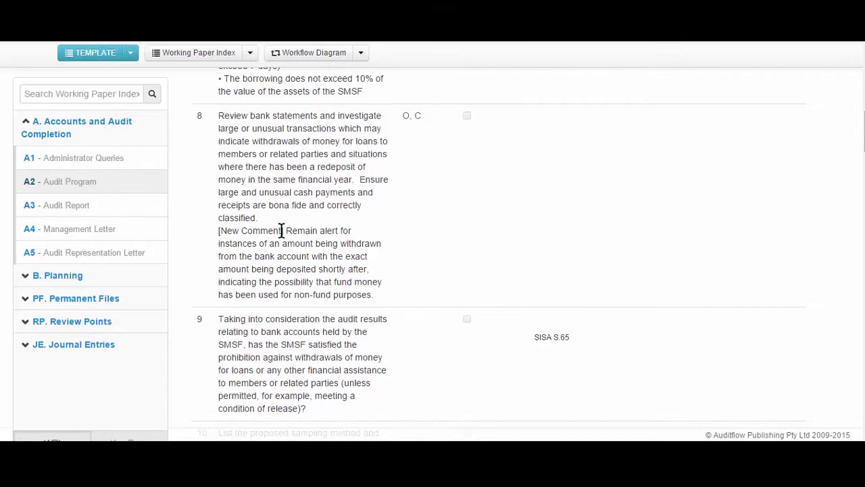
pyautogui.scroll(3, 282, 225)
pyautogui.scroll(6, 283, 225)
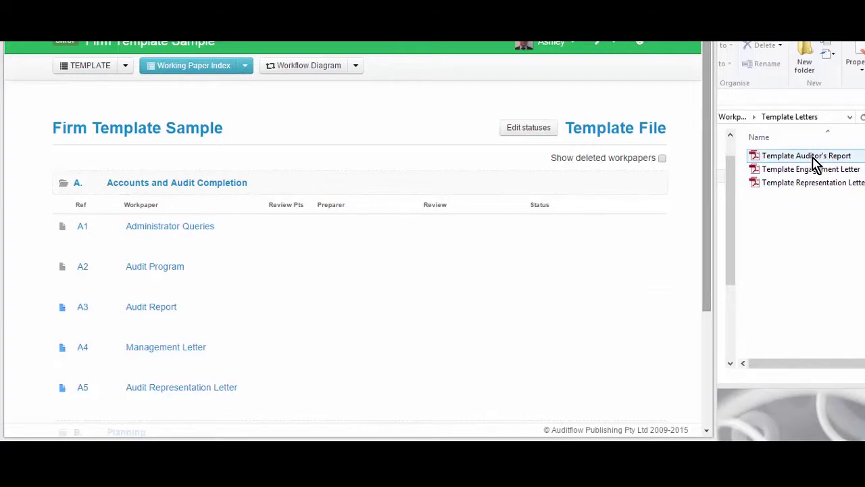
# Replace the Audit Report workpaper in Accounts and Audit Completion with the Template Auditor's Report PDF, placed in its position and referenced as A3
pyautogui.moveTo(815, 162); pyautogui.dragTo(471, 275)
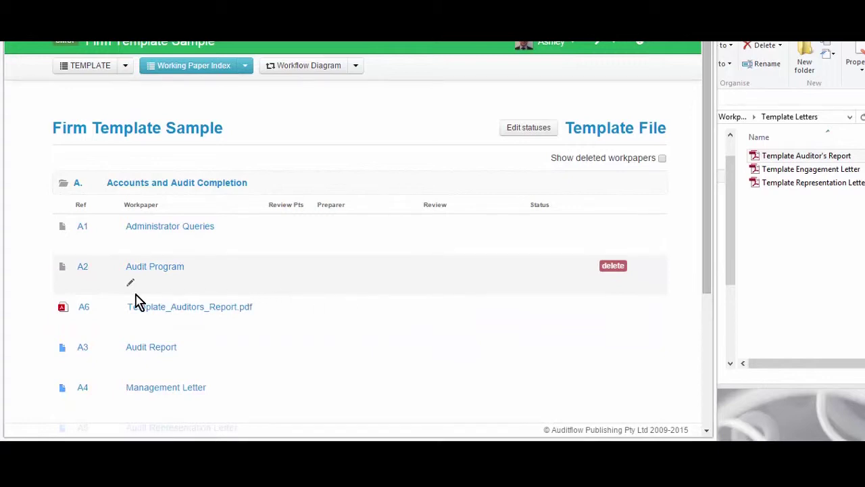
pyautogui.moveTo(62, 306); pyautogui.dragTo(63, 344)
pyautogui.click(135, 367)
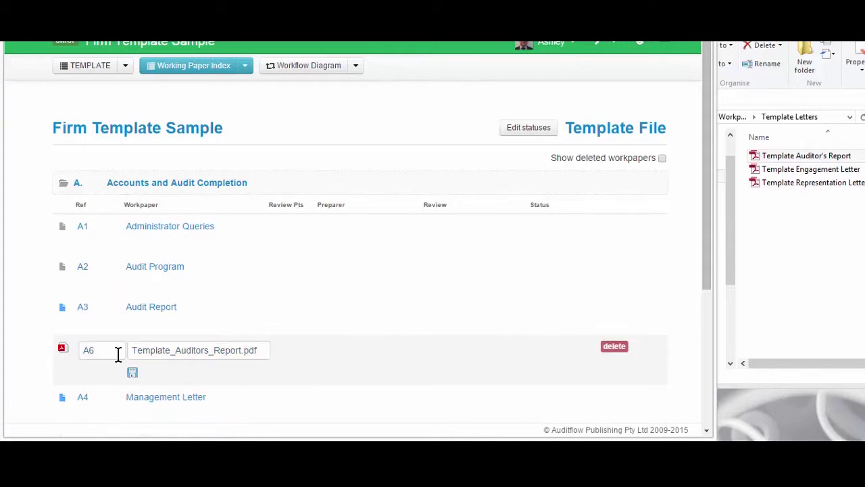
pyautogui.click(112, 350)
pyautogui.press('BackSpace')
pyautogui.write('3')
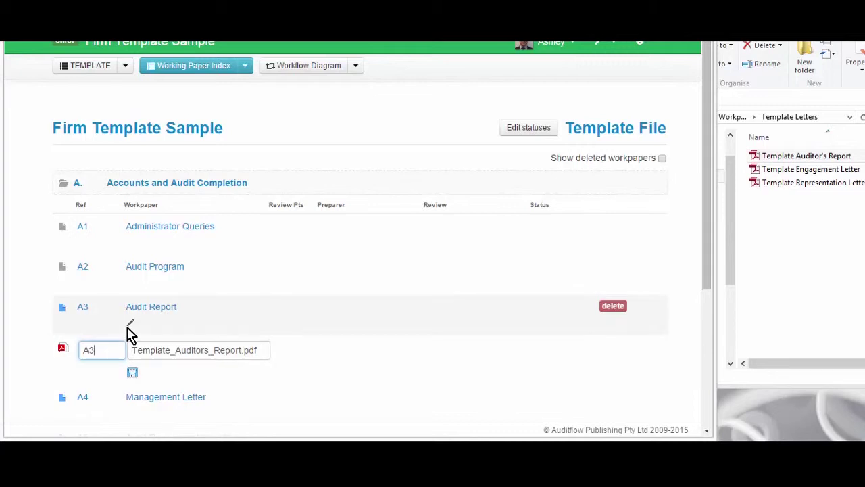
pyautogui.click(132, 374)
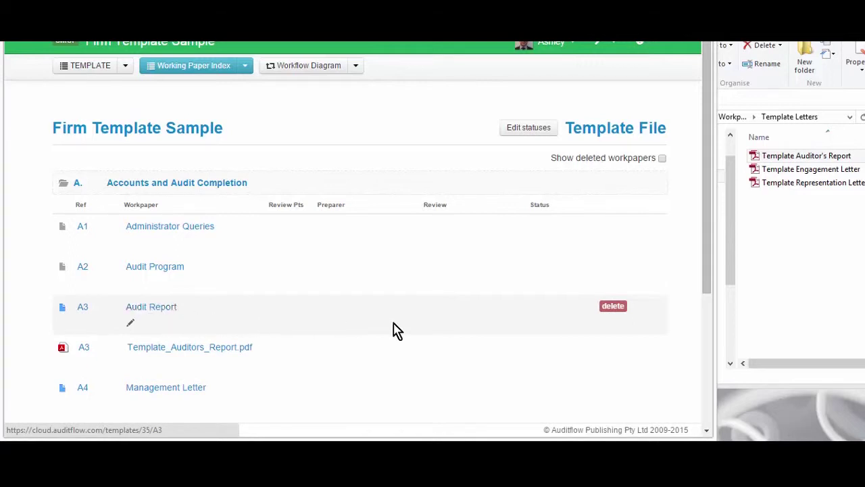
pyautogui.click(618, 312)
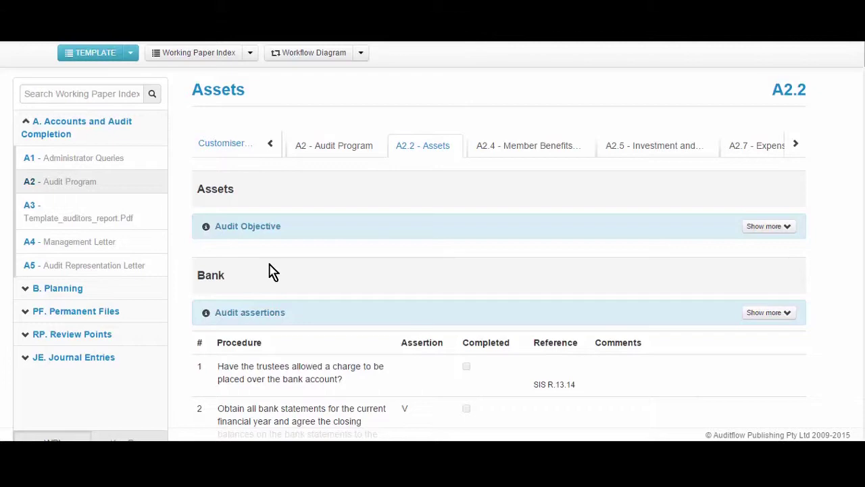
# Review the default comments beside the Bank procedures on fund name details and overdrawn accounts in A2.2 Assets
pyautogui.scroll(-6, 268, 271)
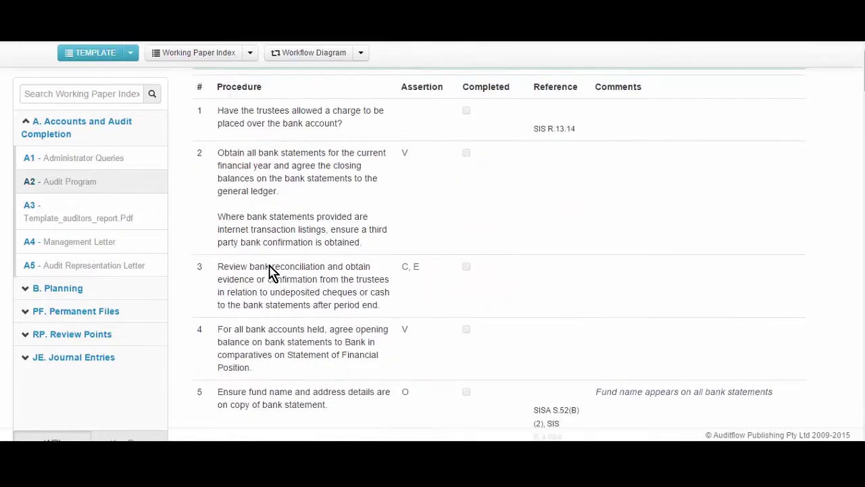
pyautogui.click(594, 264)
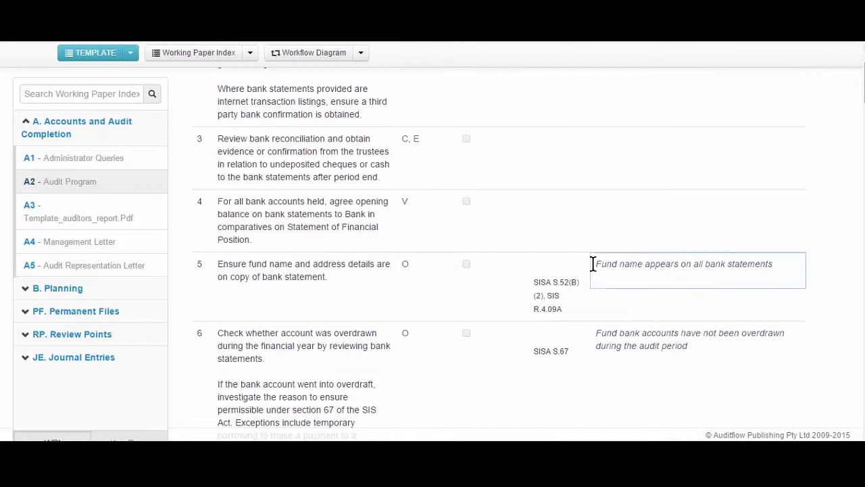
pyautogui.moveTo(611, 264); pyautogui.dragTo(780, 268)
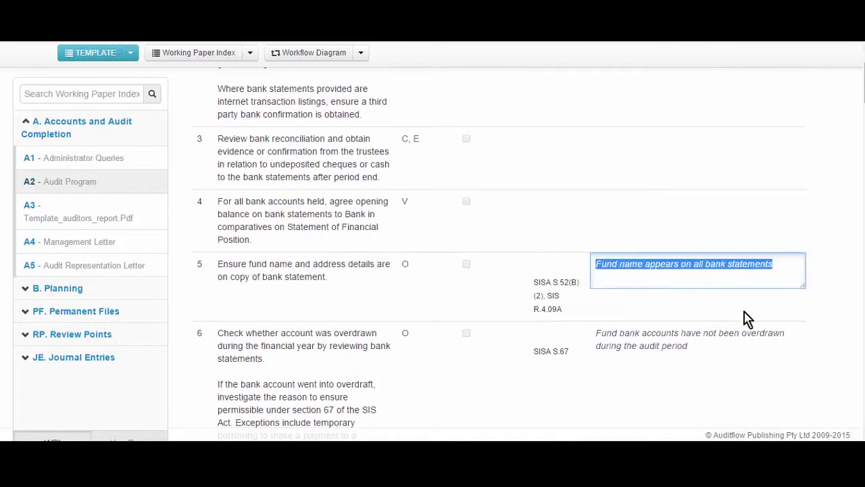
pyautogui.moveTo(595, 333); pyautogui.dragTo(694, 346)
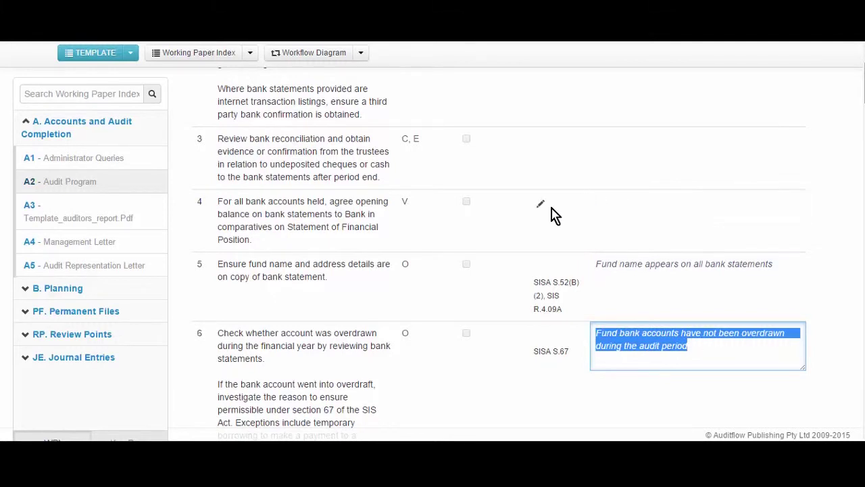
pyautogui.click(584, 214)
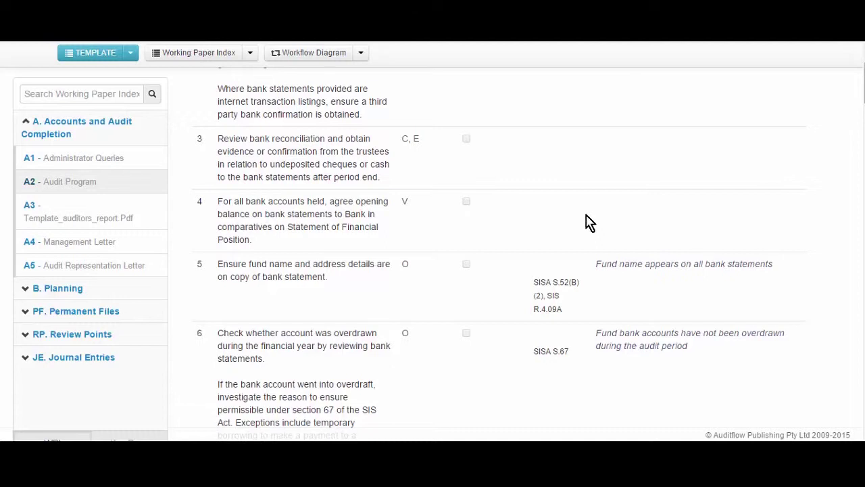
# Close the template file and set the status of Firm Template Sample to Released
pyautogui.click(165, 52)
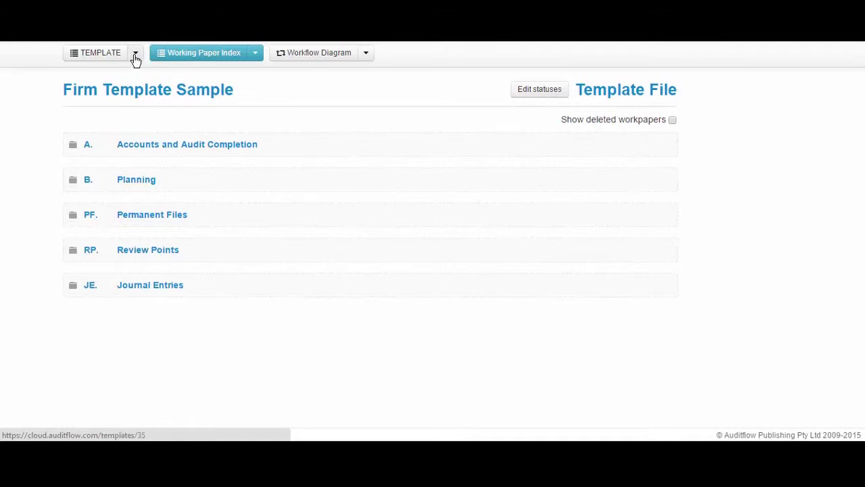
pyautogui.click(135, 58)
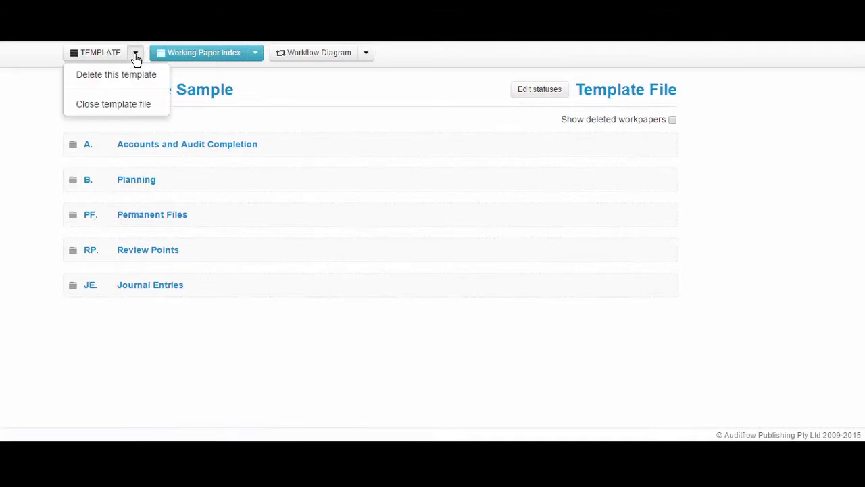
pyautogui.click(116, 105)
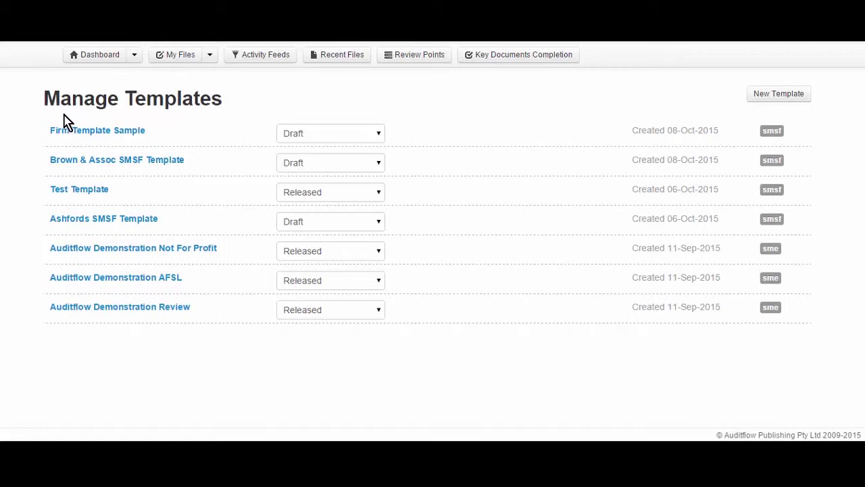
pyautogui.click(381, 137)
pyautogui.click(350, 160)
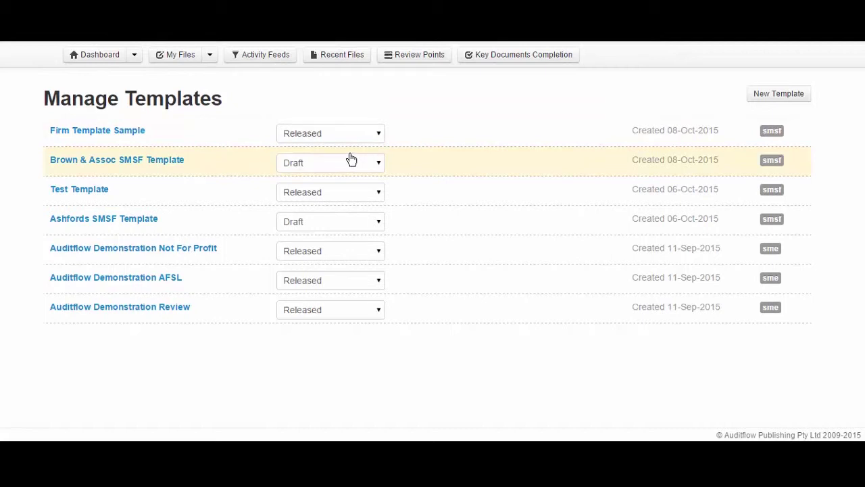
# Start a new audit engagement file and show the available file templates
pyautogui.click(210, 57)
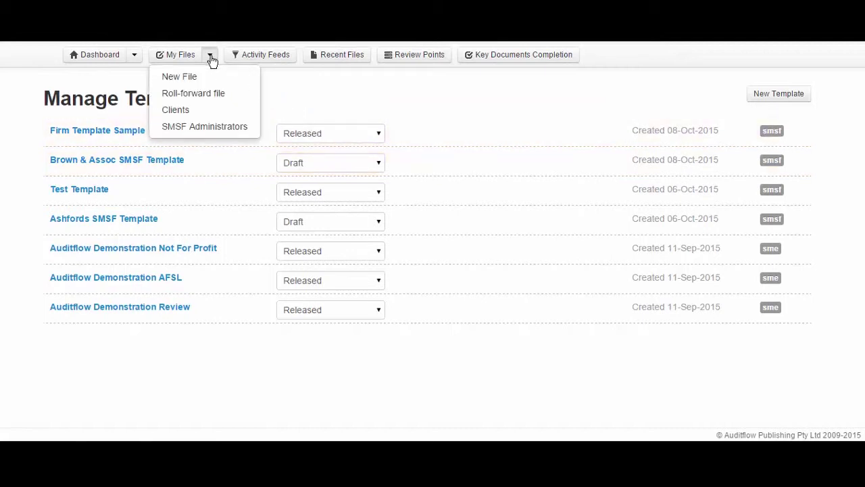
pyautogui.click(188, 78)
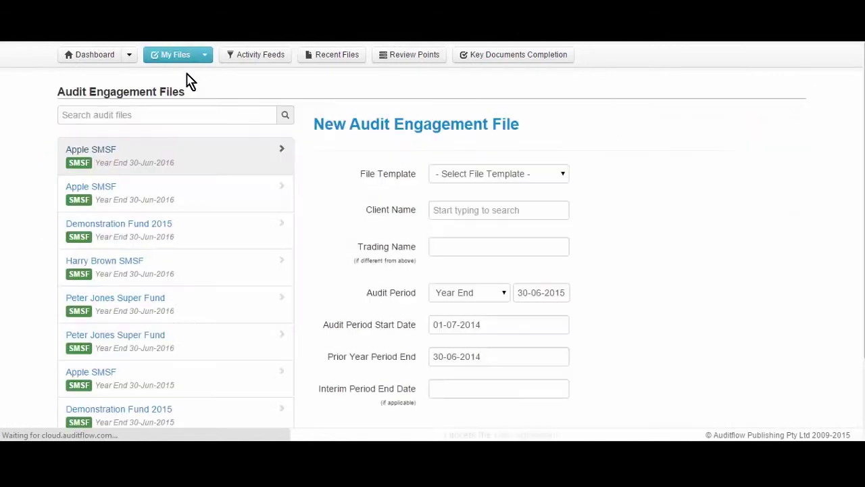
pyautogui.click(472, 178)
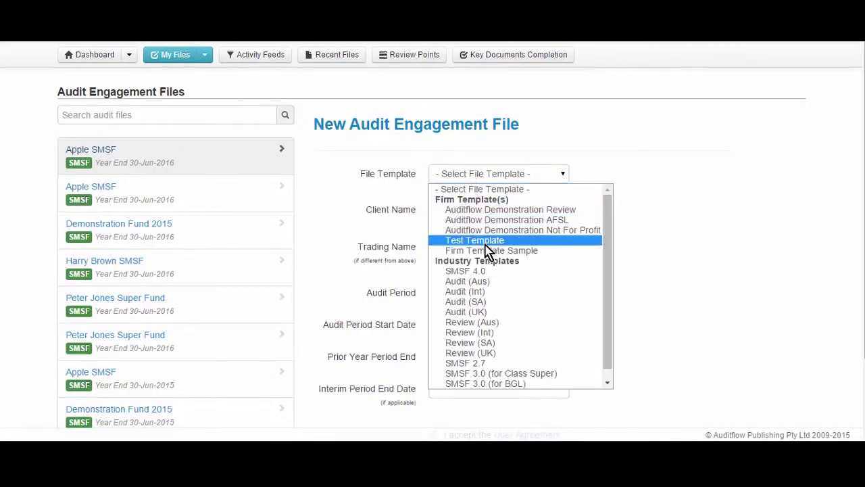